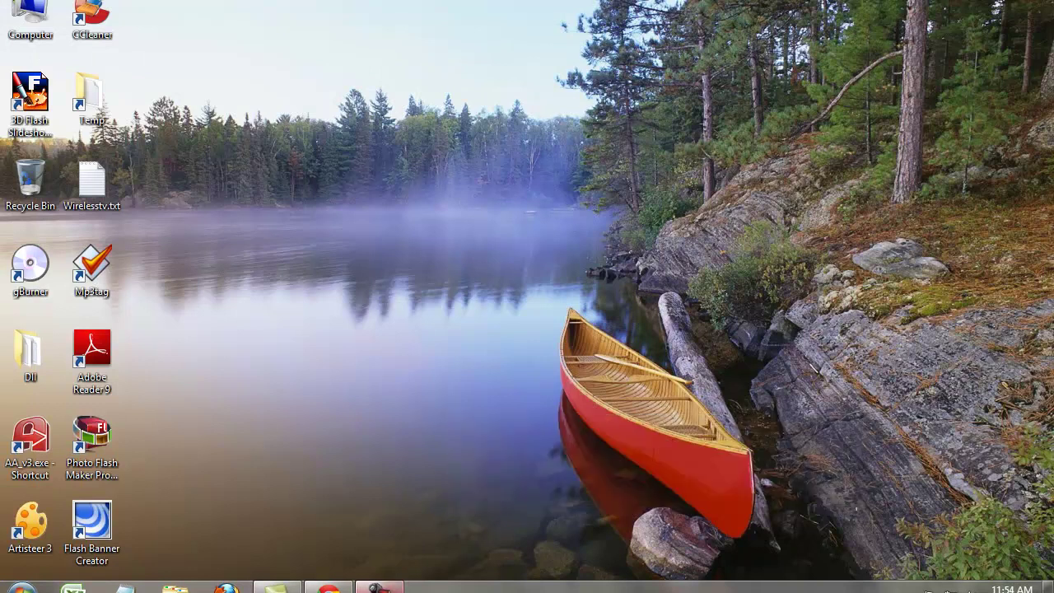
# Restore the Chrome window showing the Google India home page from the taskbar.
pyautogui.click(327, 587)
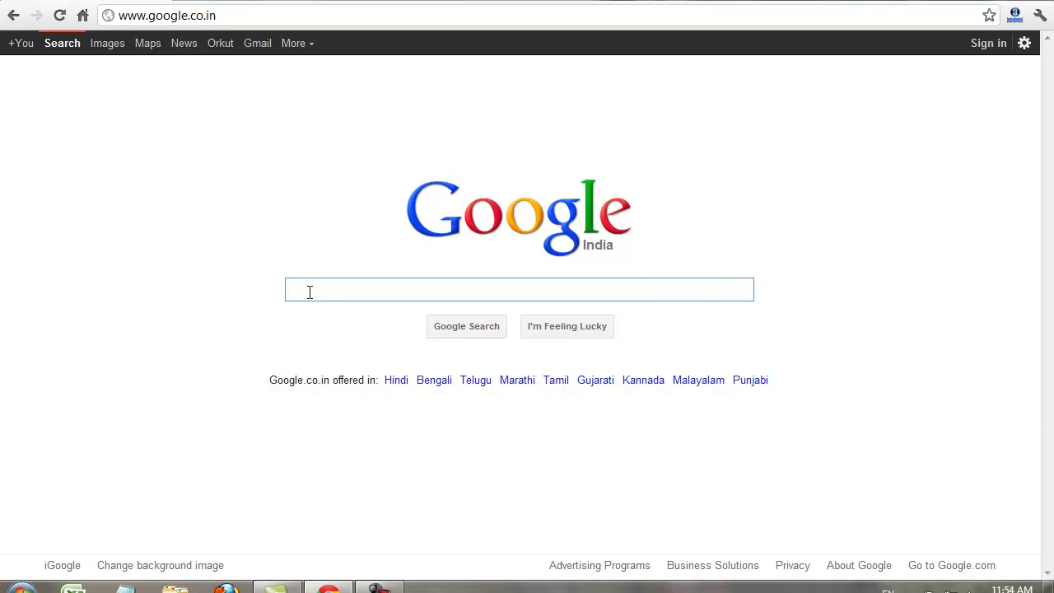
# Search Google for 'add url to google'.
pyautogui.write('add ')
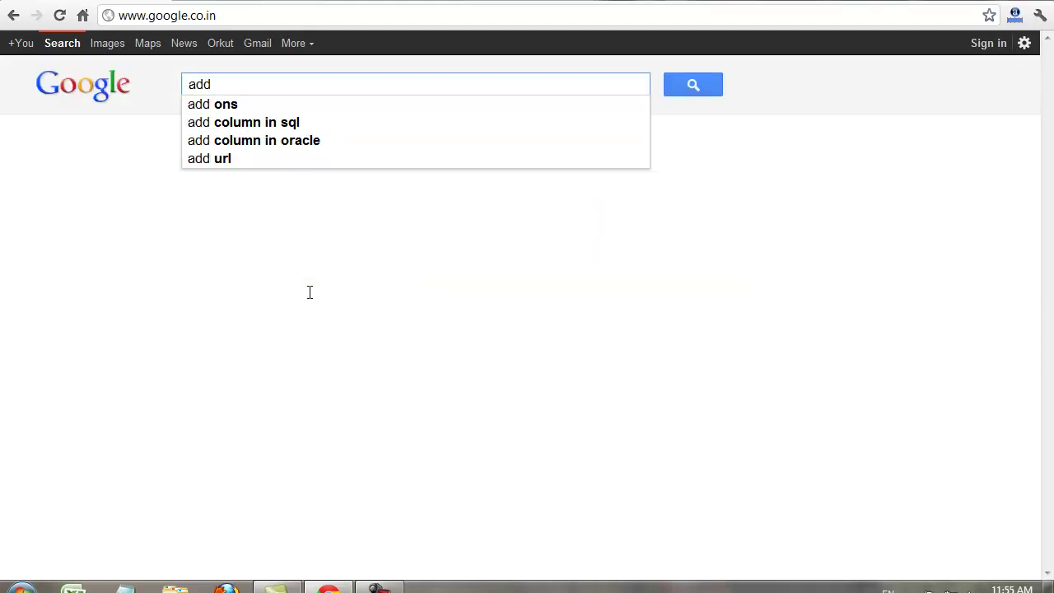
pyautogui.write('url')
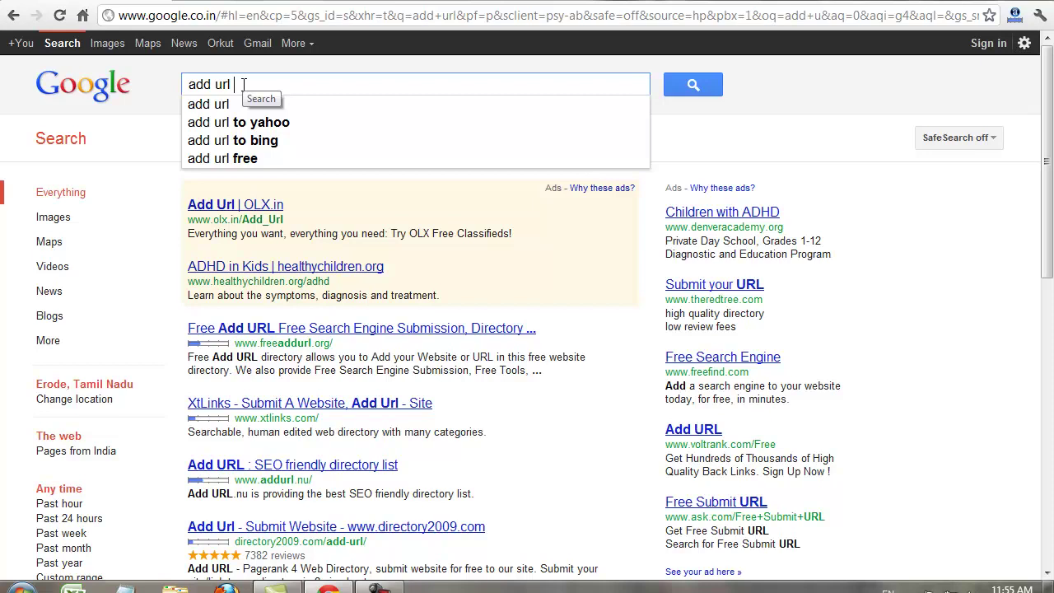
pyautogui.write('to google')
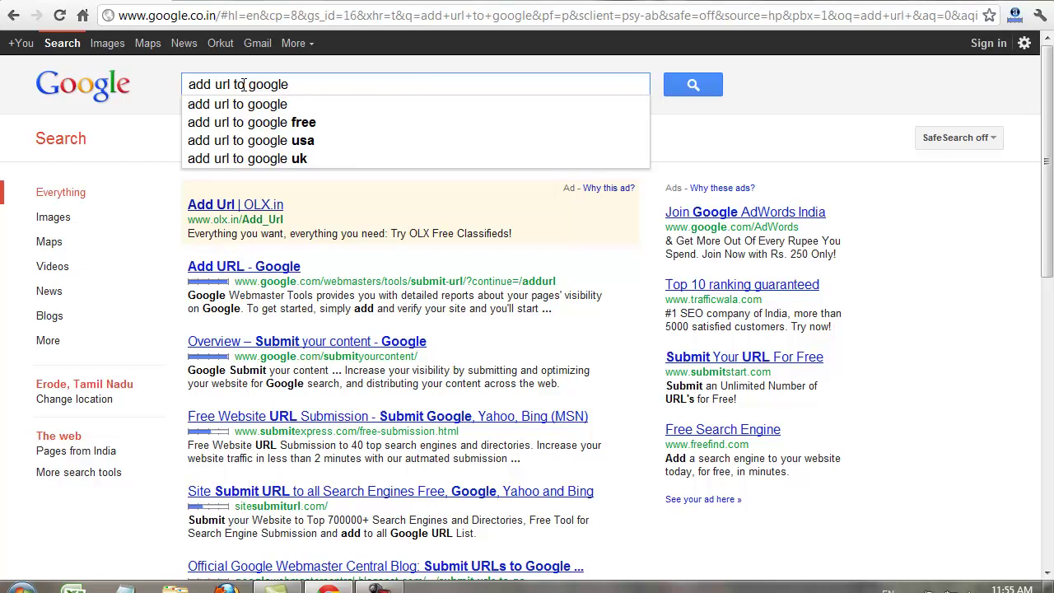
pyautogui.press('Return')
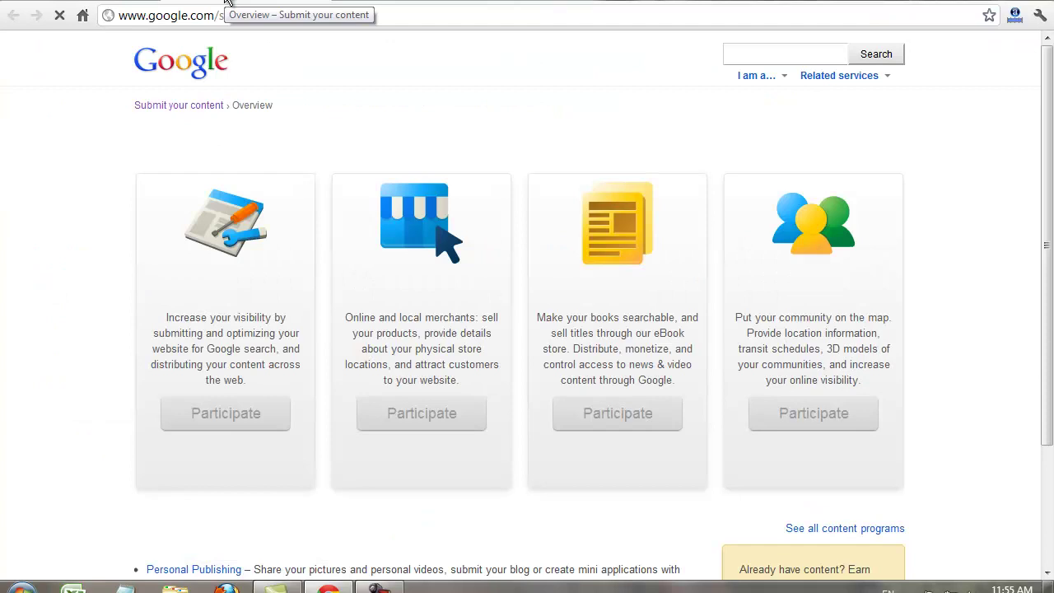
# Open the Website owner section of Google's 'Submit your content' page.
pyautogui.scroll(-3, 209, 160)
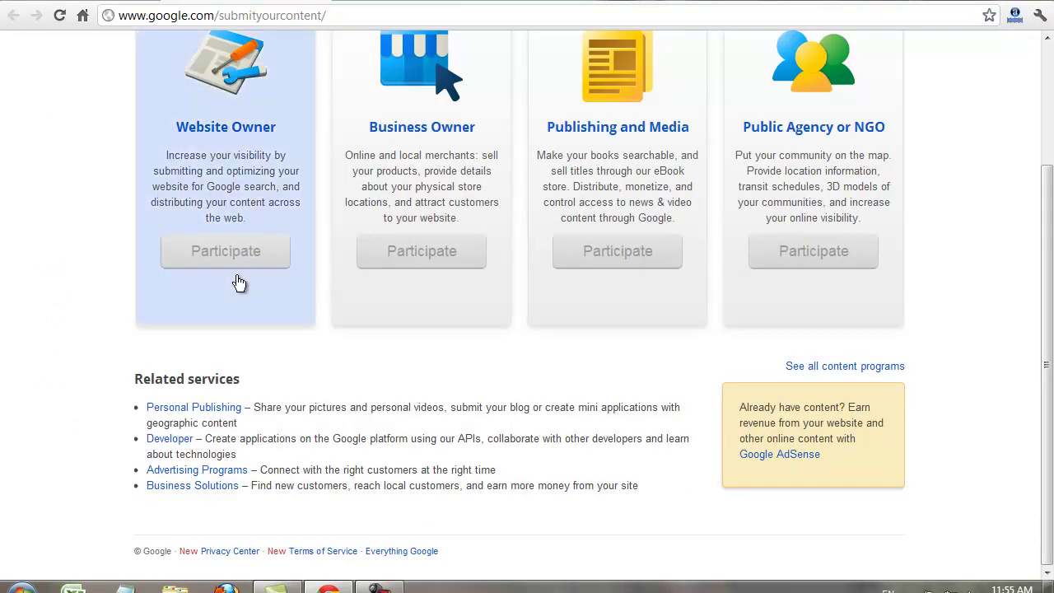
pyautogui.scroll(3, 235, 266)
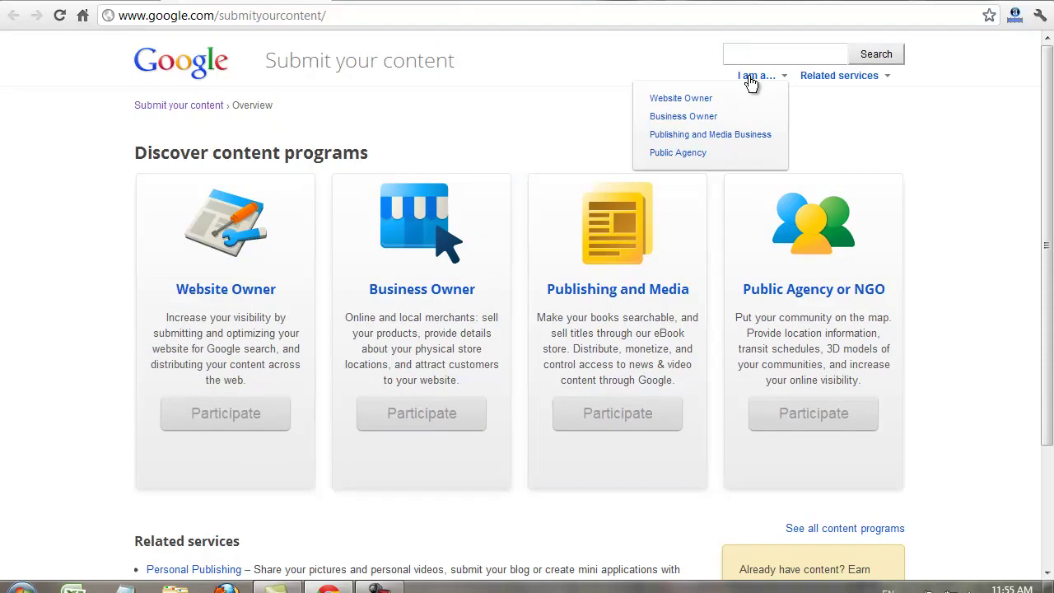
pyautogui.moveTo(752, 76)
pyautogui.click(681, 100)
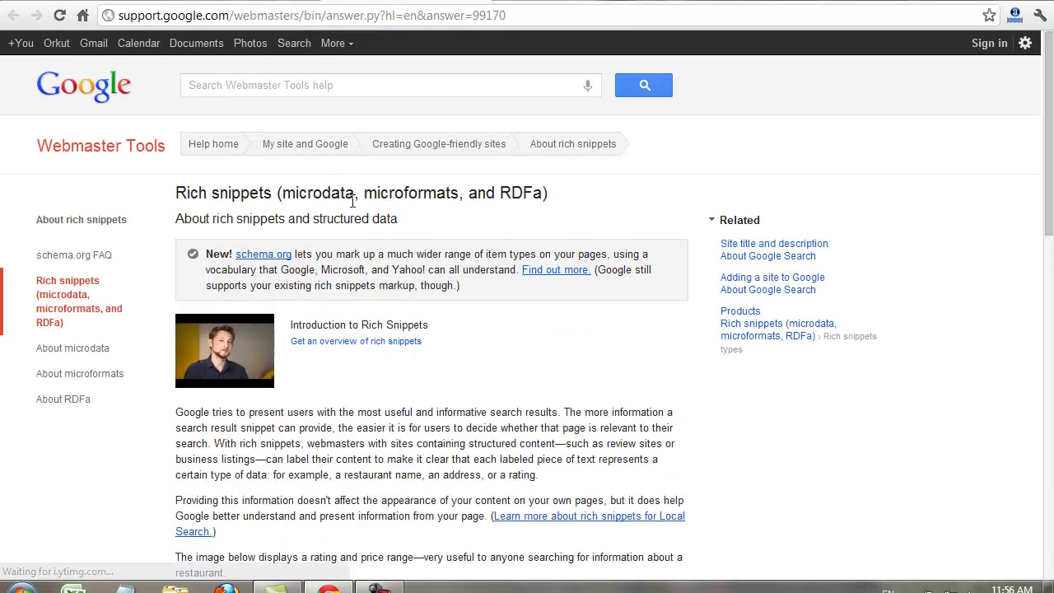
# Return from the rich snippets article to Website owner and follow 'Add your URL'.
pyautogui.scroll(-1, 391, 354)
pyautogui.scroll(-5, 388, 355)
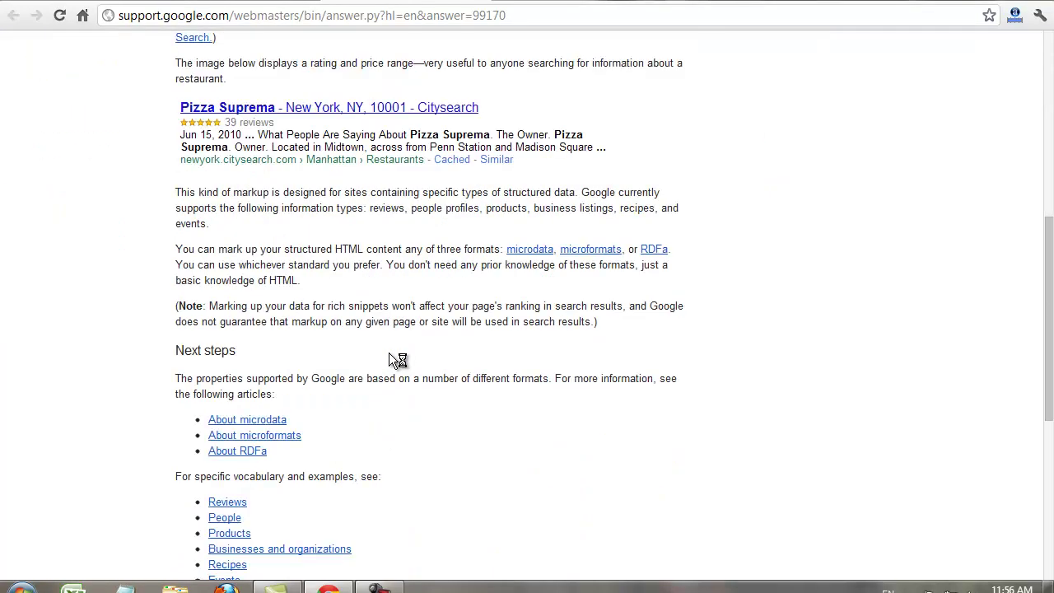
pyautogui.scroll(-4, 389, 352)
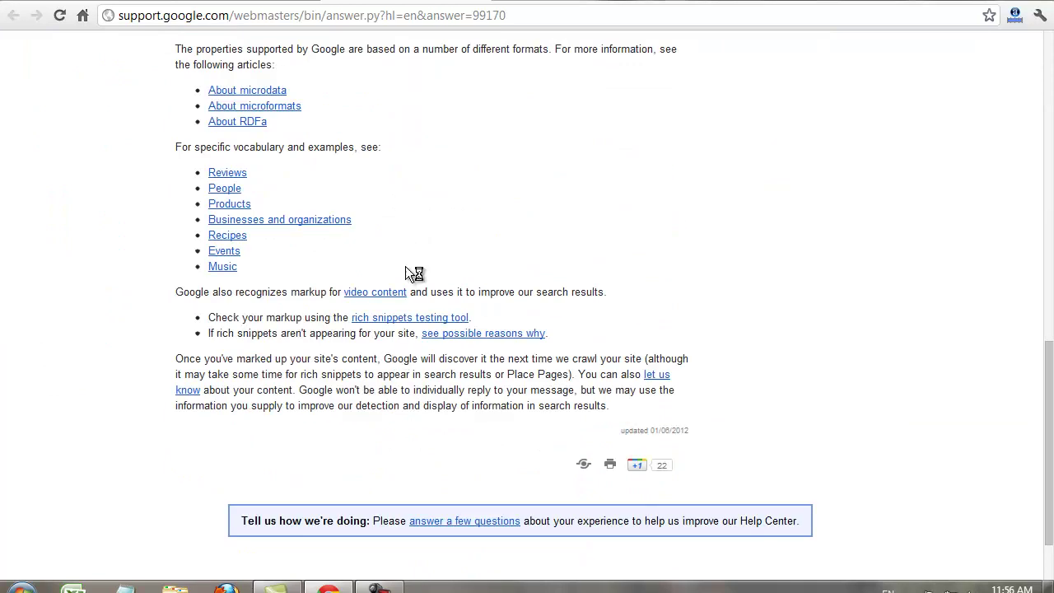
pyautogui.click(486, 4)
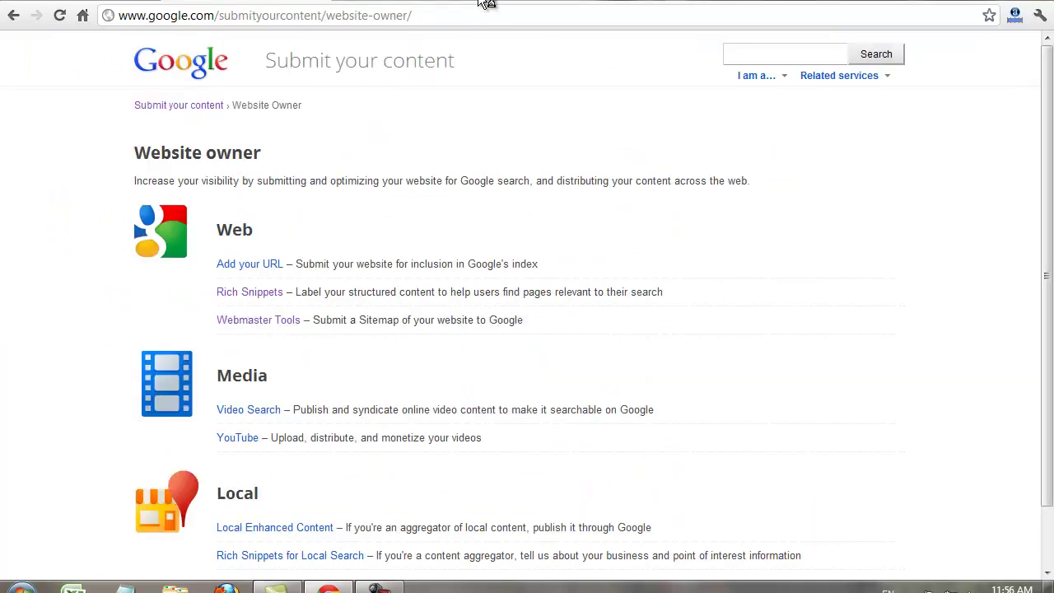
pyautogui.click(255, 264)
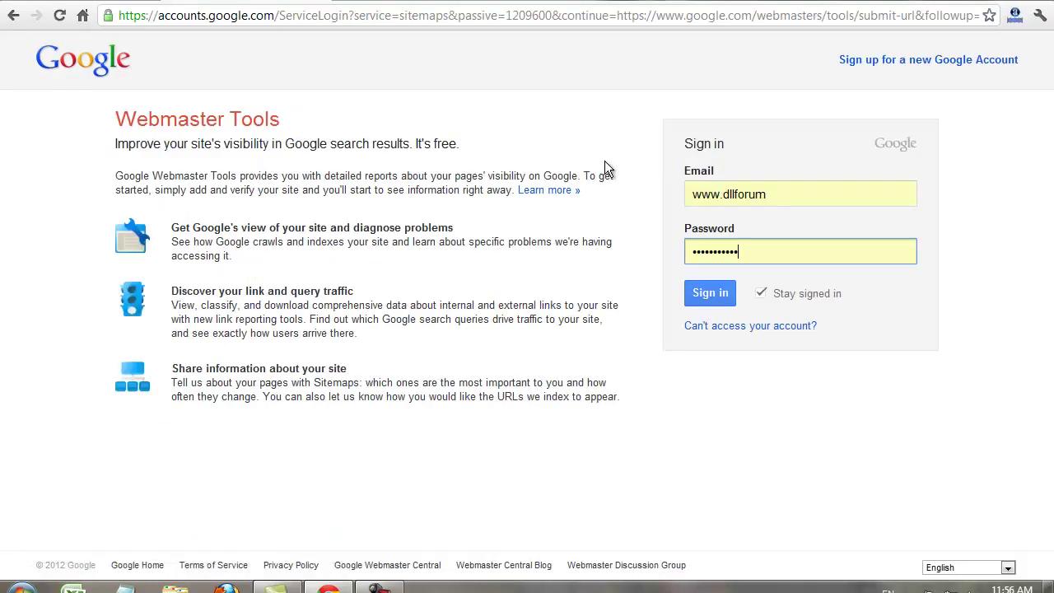
# Clear the prefilled email and bookmark the Webmaster Tools sign-in page.
pyautogui.doubleClick(775, 201)
pyautogui.tripleClick(774, 201)
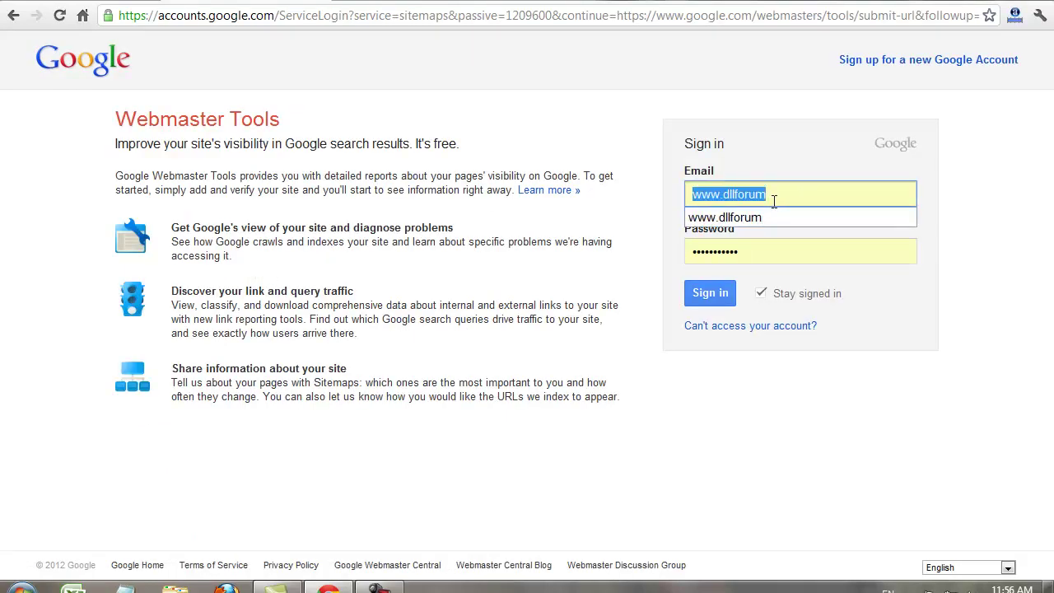
pyautogui.press('BackSpace')
pyautogui.click(723, 191)
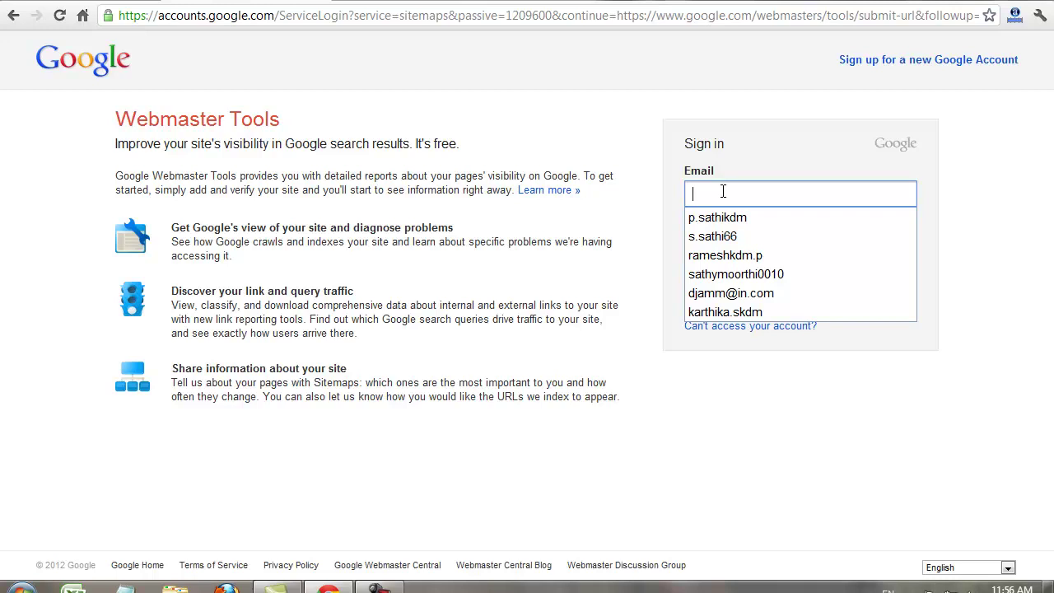
pyautogui.hotkey('ctrl', 'd')
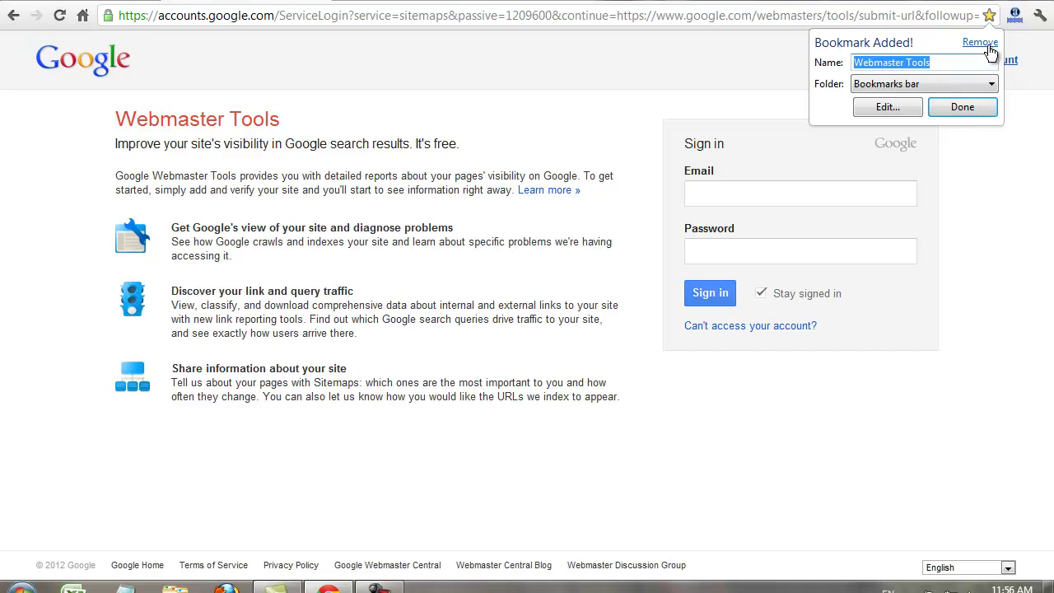
pyautogui.click(751, 198)
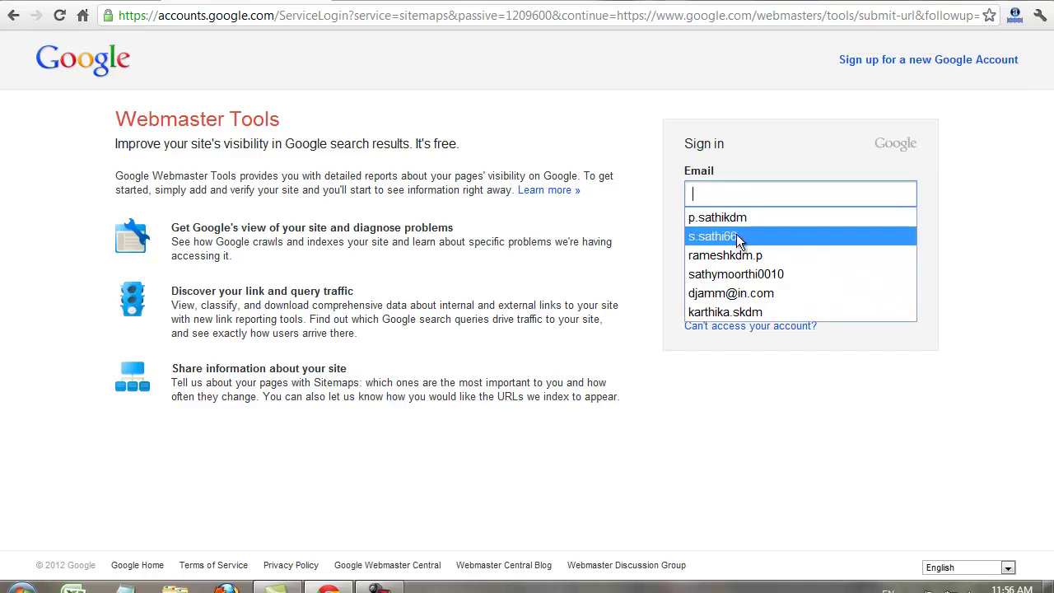
# Sign in using the saved Google account from autofill.
pyautogui.write('d')
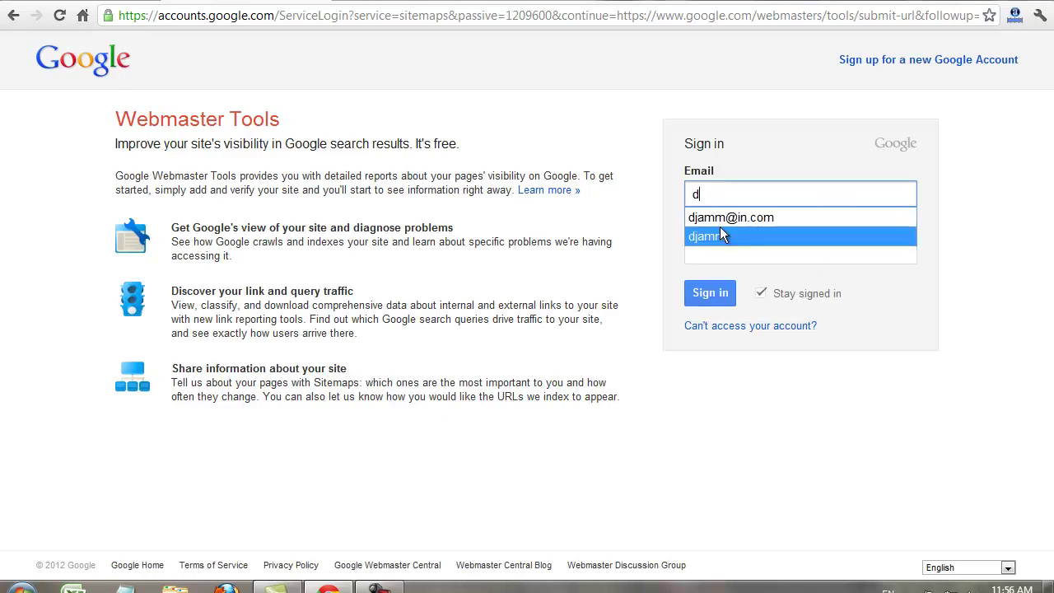
pyautogui.write('ll')
pyautogui.hotkey('ctrl', 'a')
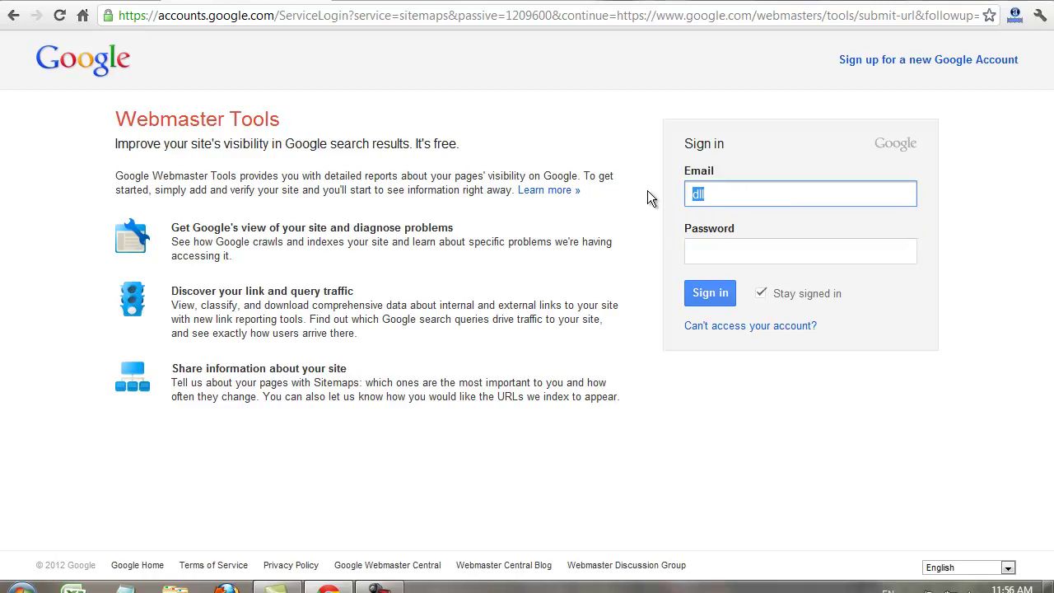
pyautogui.press('BackSpace')
pyautogui.click(711, 217)
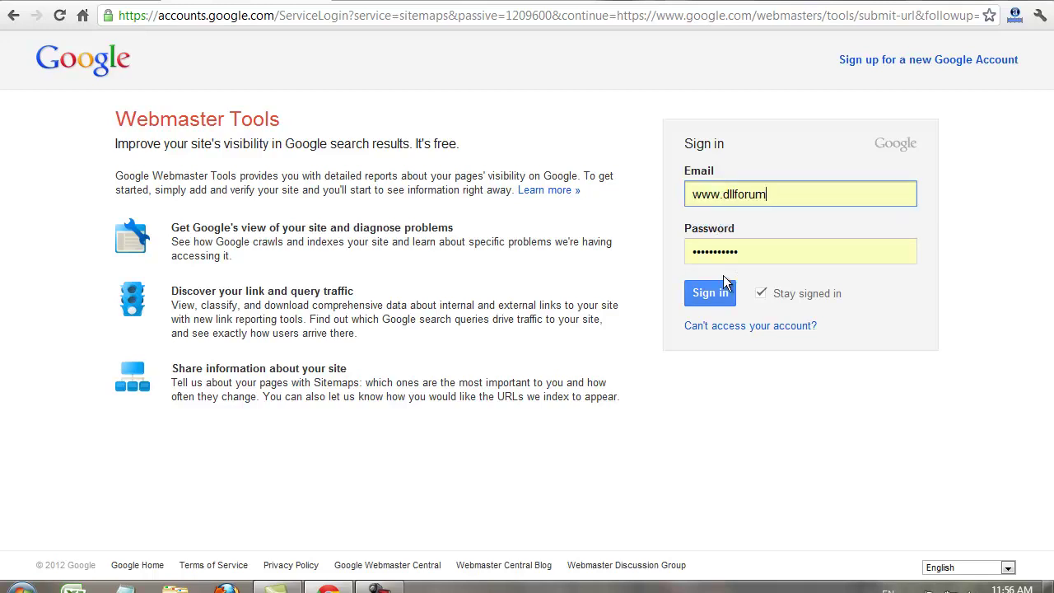
pyautogui.click(713, 294)
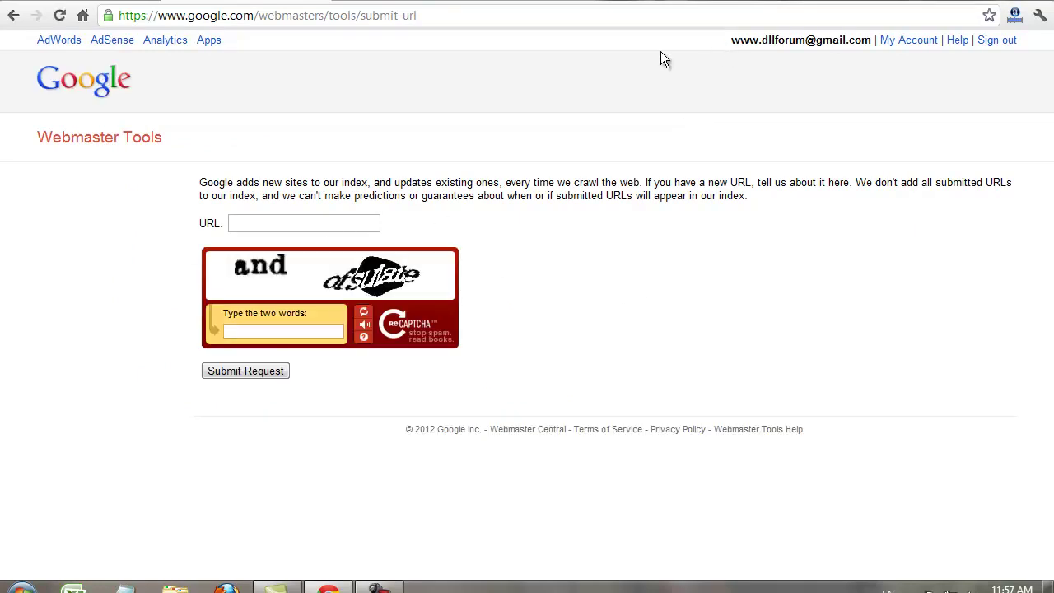
pyautogui.click(281, 216)
pyautogui.write('www')
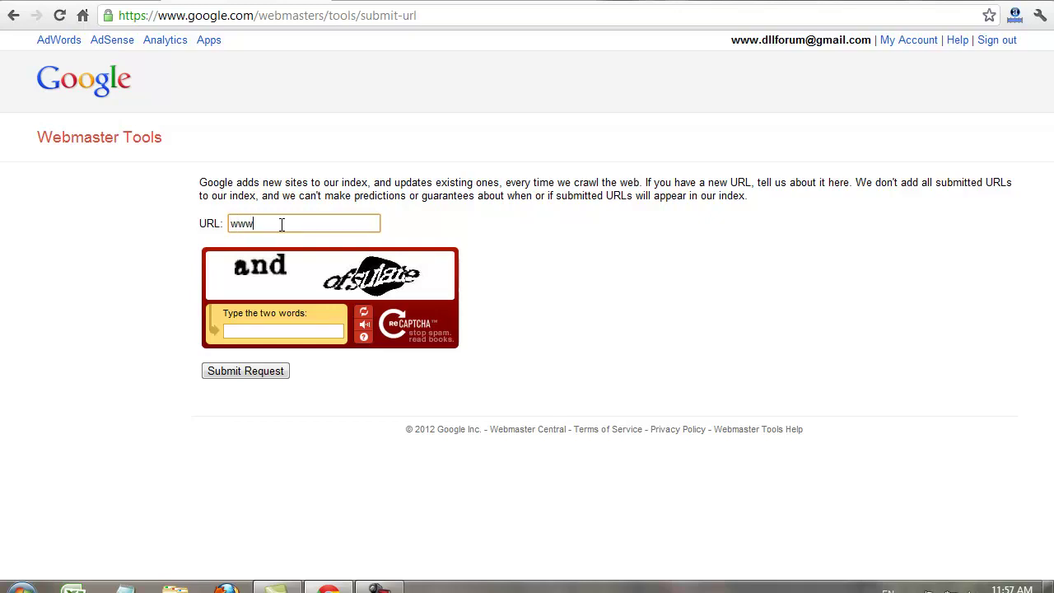
pyautogui.write('.d')
pyautogui.write('ll')
pyautogui.write('forum')
pyautogui.write('.com')
pyautogui.moveTo(328, 224); pyautogui.dragTo(147, 223)
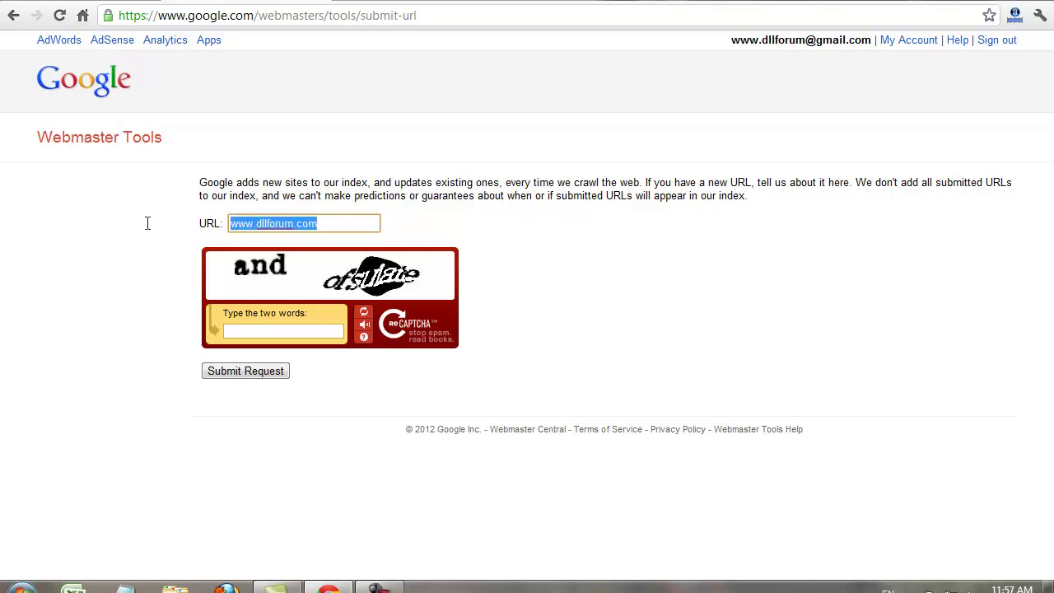
pyautogui.click(265, 329)
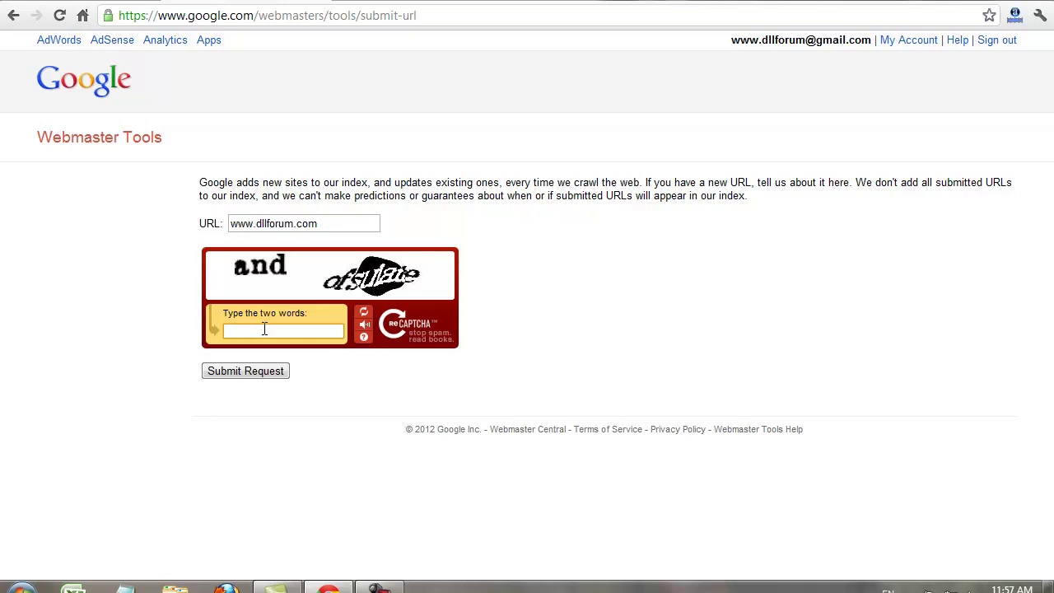
pyautogui.write('and')
pyautogui.write(' of')
pyautogui.write('su')
pyautogui.write('late')
pyautogui.click(250, 371)
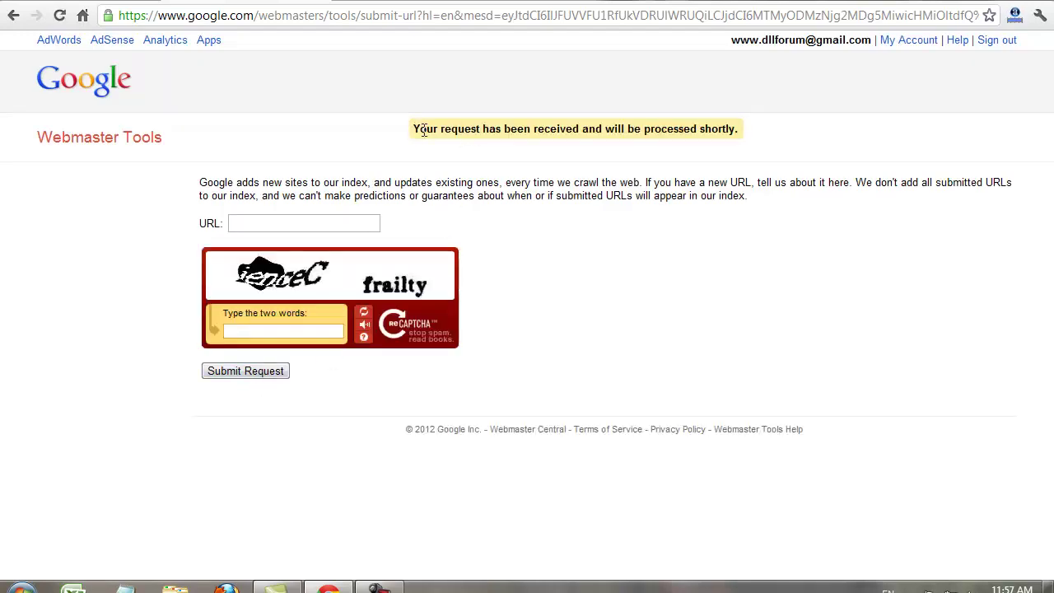
# Highlight the 'Your request has been received' notice and the explanation paragraph below it.
pyautogui.moveTo(423, 130); pyautogui.dragTo(734, 131)
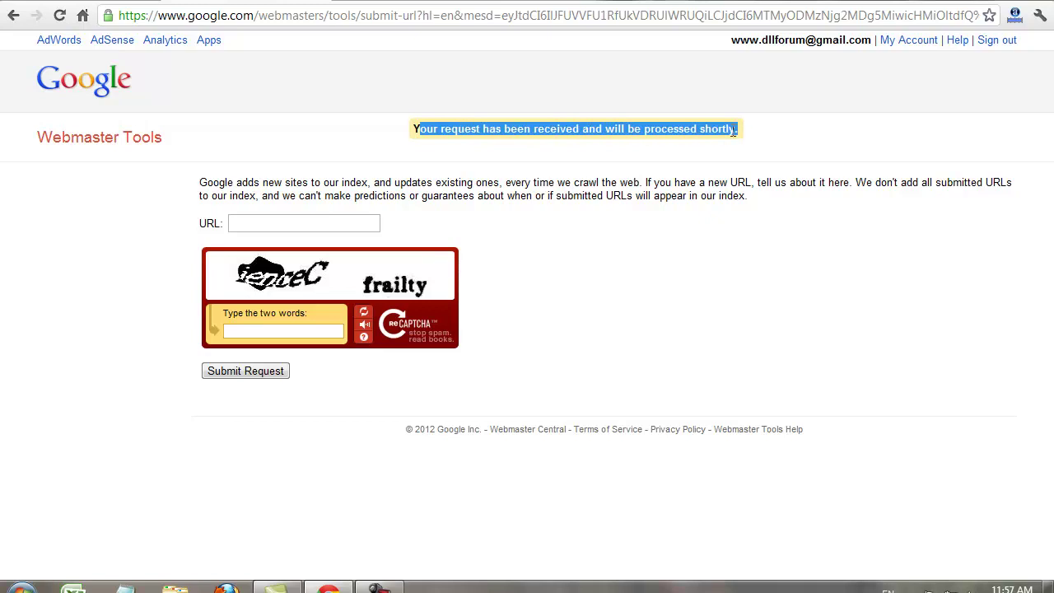
pyautogui.tripleClick(734, 131)
pyautogui.tripleClick(333, 182)
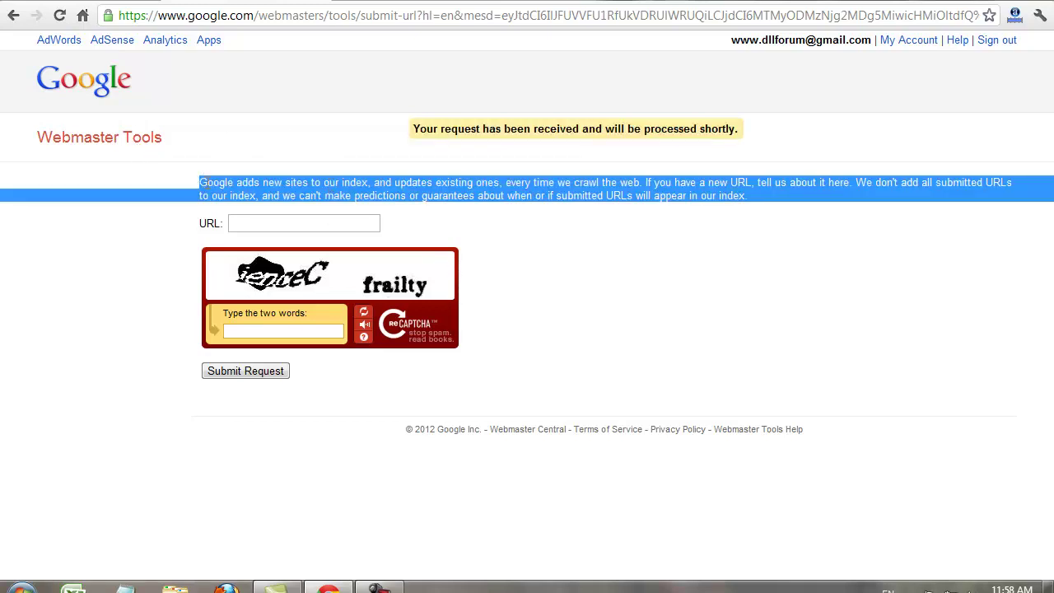
pyautogui.click(200, 182)
pyautogui.tripleClick(200, 182)
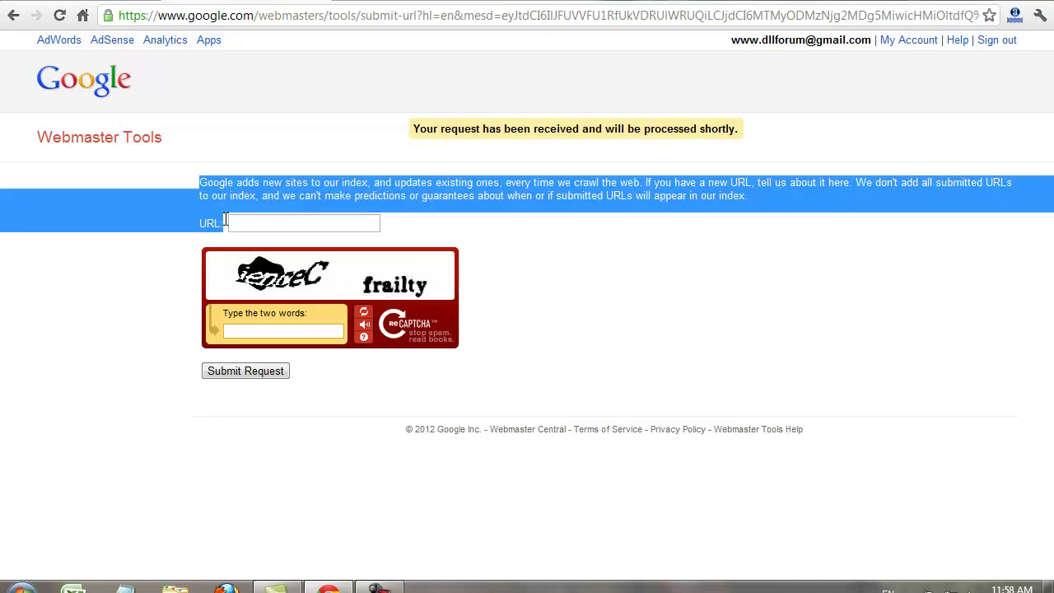
pyautogui.moveTo(200, 182); pyautogui.dragTo(522, 182)
pyautogui.tripleClick(199, 182)
pyautogui.moveTo(199, 182); pyautogui.dragTo(766, 186)
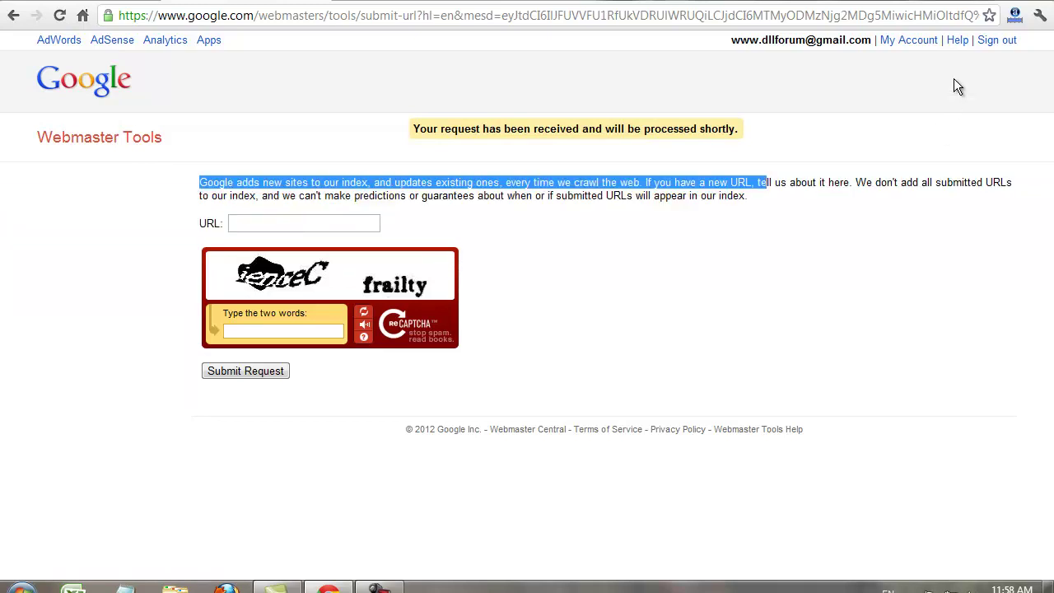